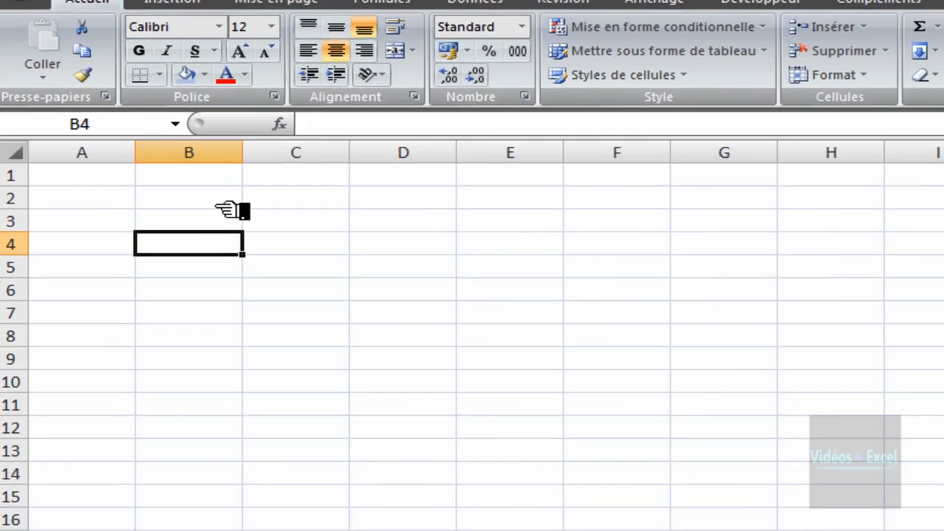
Step: Start a CHOISIR formula in cell B2
left_click(193, 206)
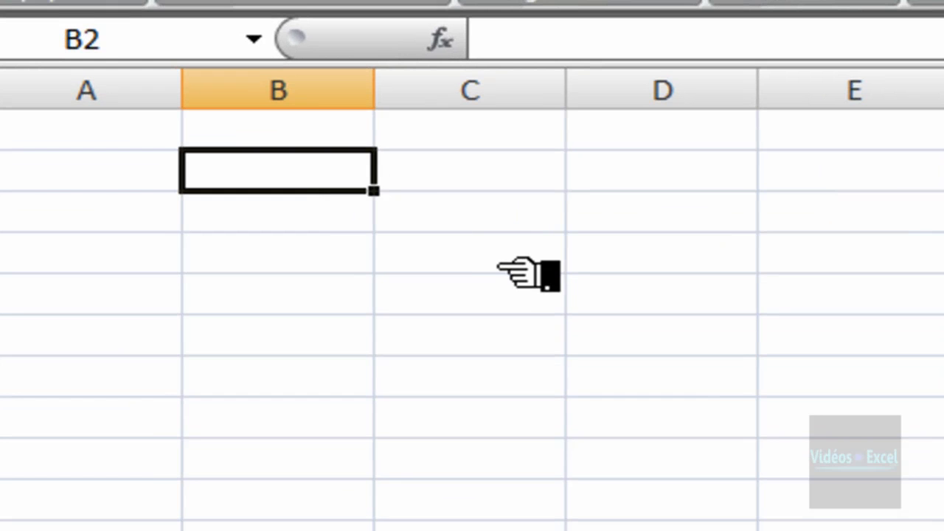
type("=chois")
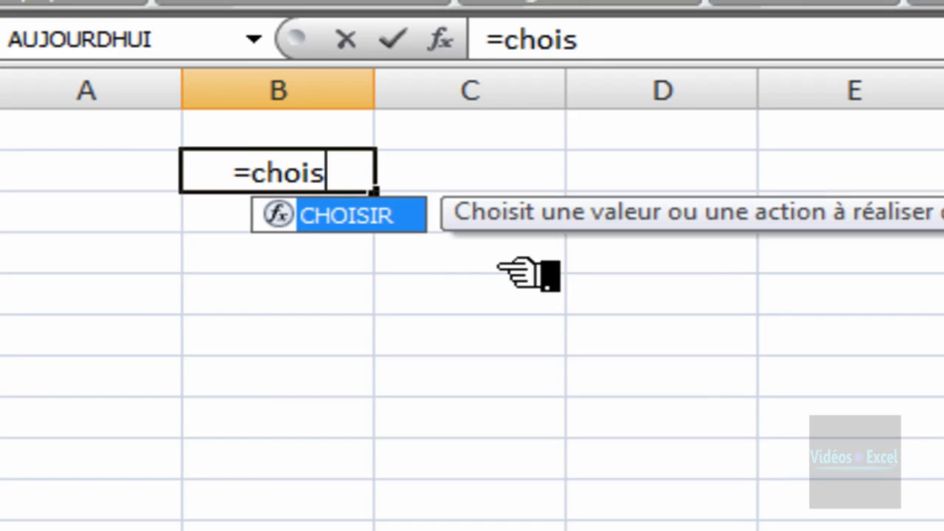
key("Tab")
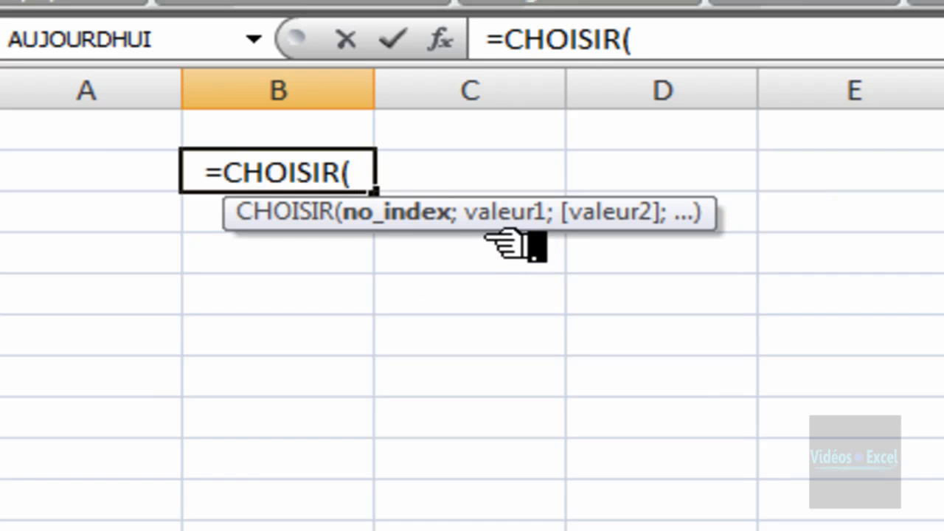
left_click_drag(509, 243, 599, 347)
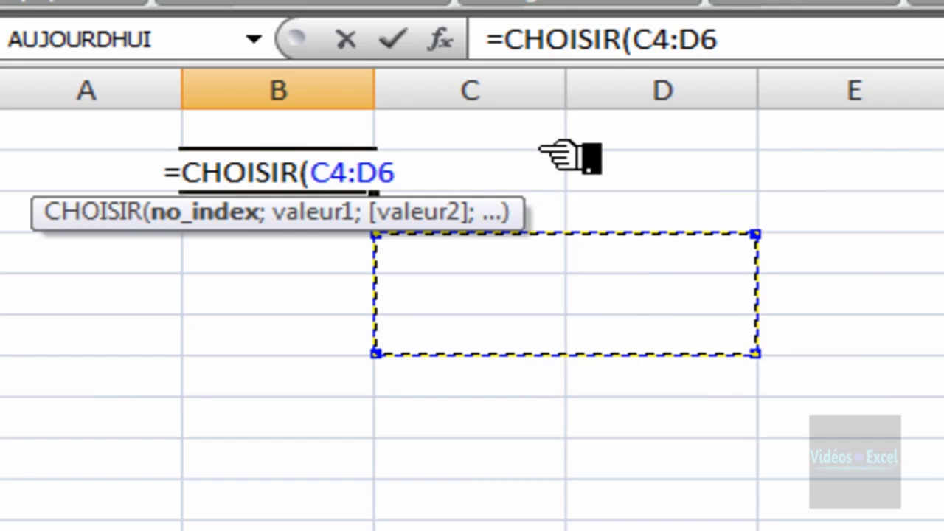
left_click(480, 174)
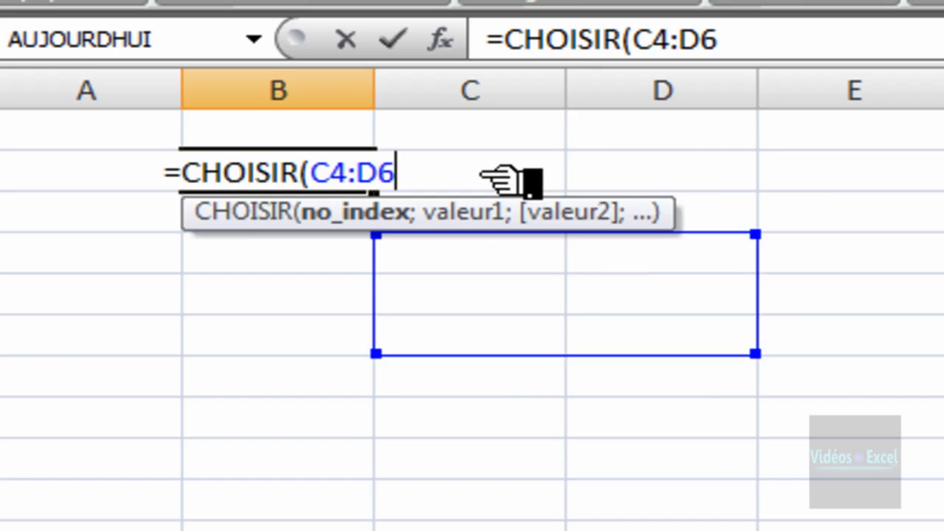
key("BackSpace")
key("BackSpace")
key("BackSpace")
key("BackSpace")
key("BackSpace")
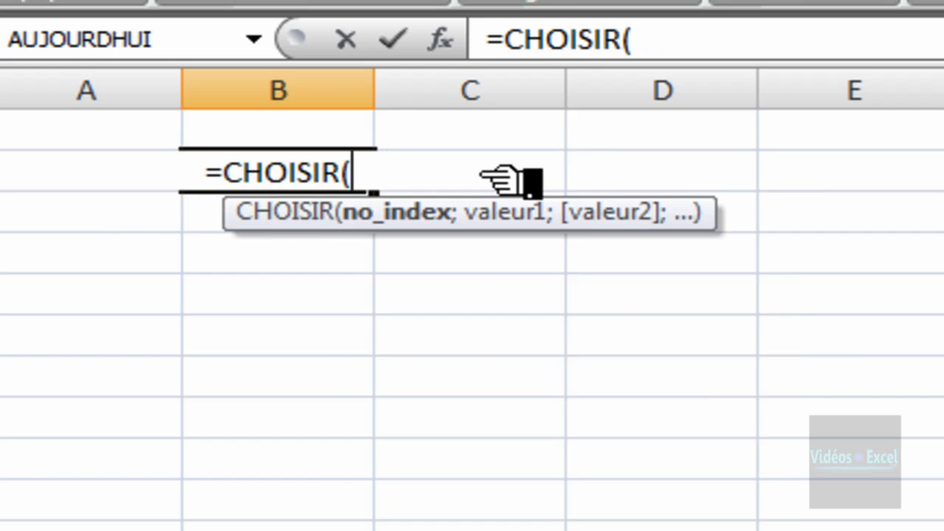
Step: Give B2's CHOISIR formula the index number 3 and the text "Paris" as its first value
type("3")
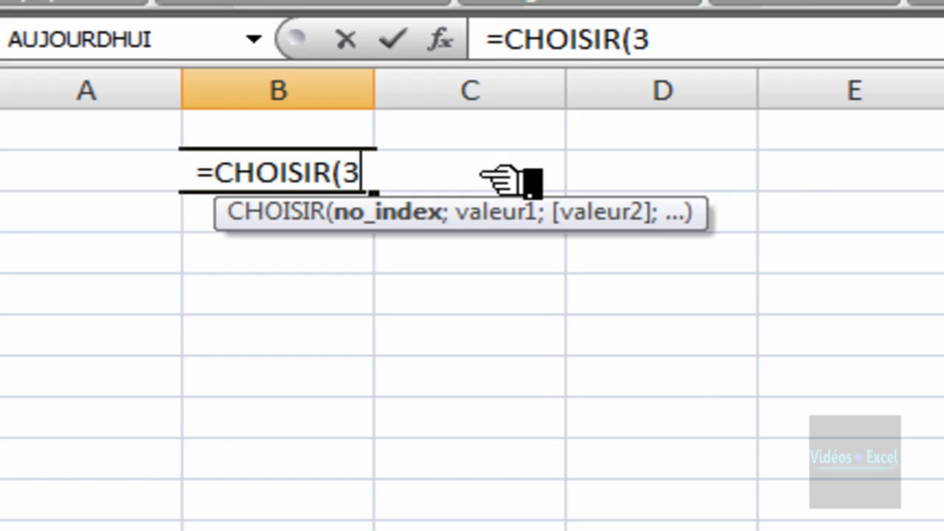
type(";")
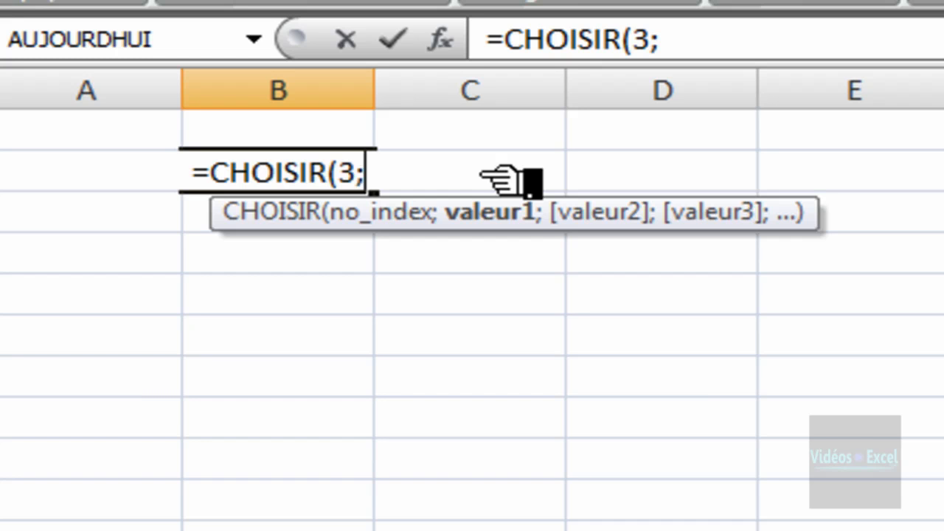
type("\"")
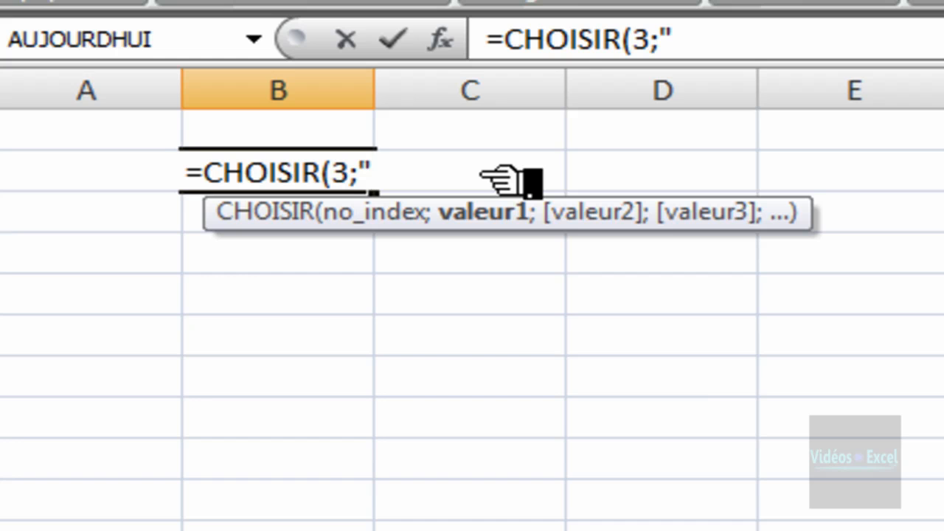
type("P")
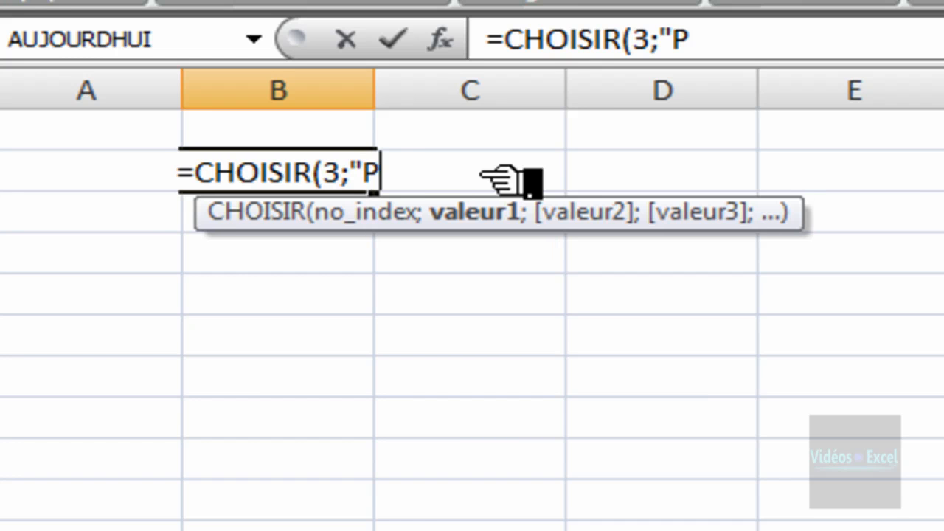
type("aris\"")
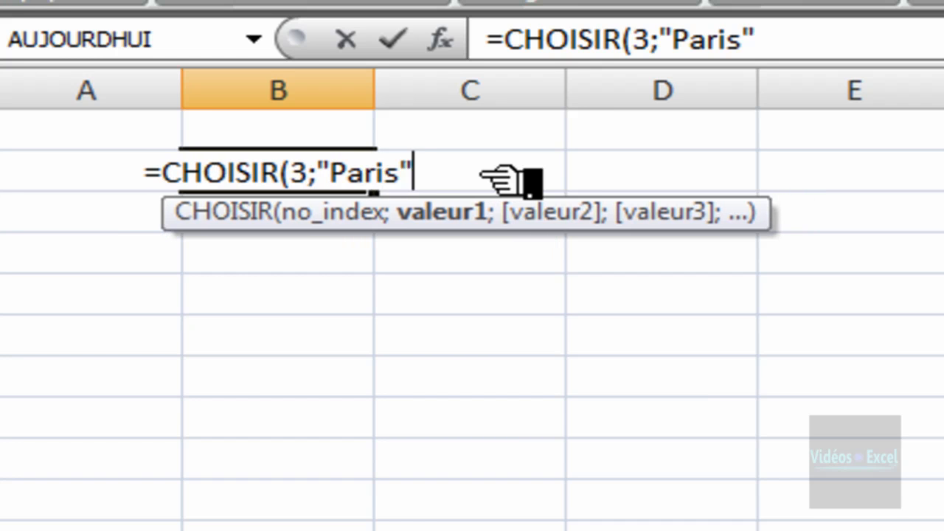
Step: Add "Marseille" and "Lyon" as the second and third values and enter the completed formula in B2
type(";")
type("Mar")
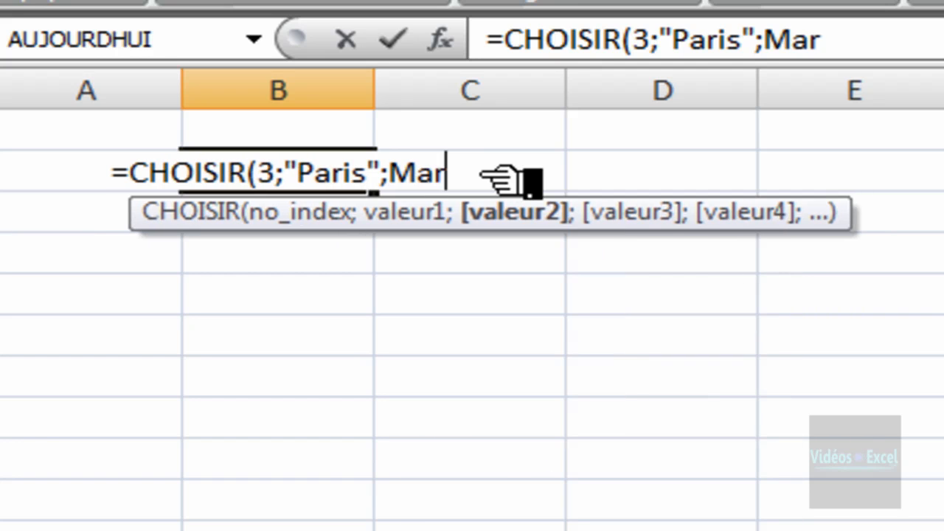
type("seille")
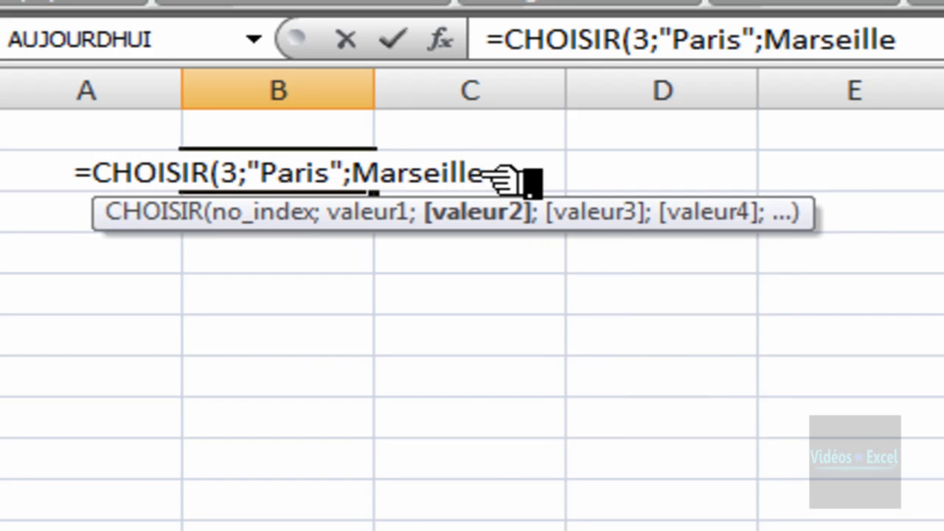
type("\";Lyoin")
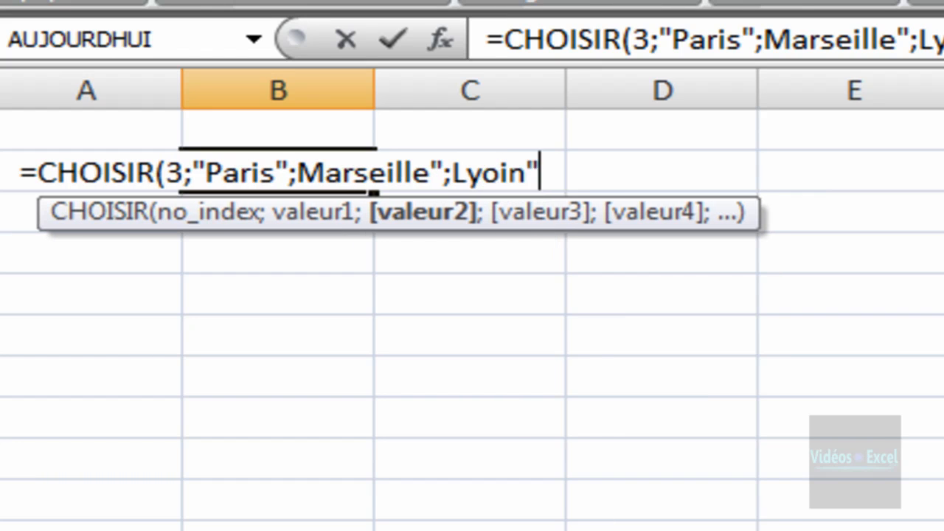
key("Left")
key("Left")
key("BackSpace")
key("Right")
key("Right")
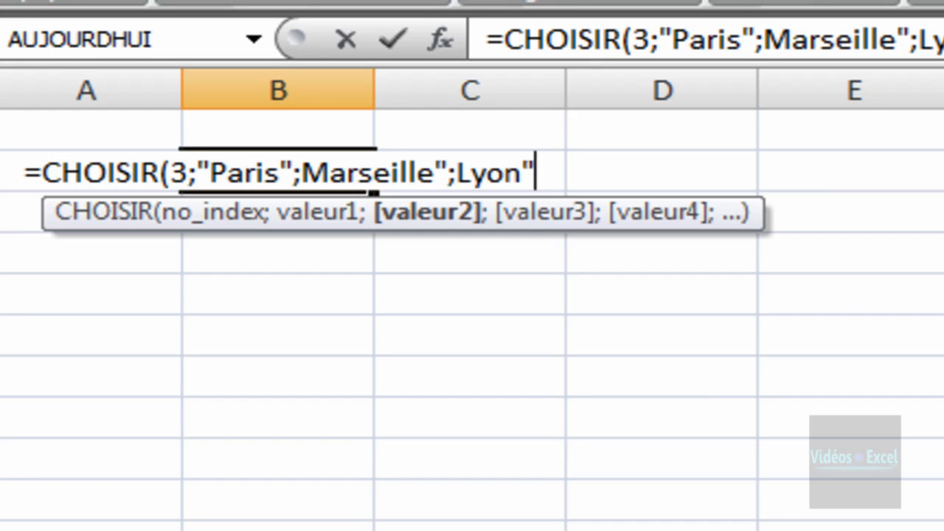
type(")")
key("ctrl+Return")
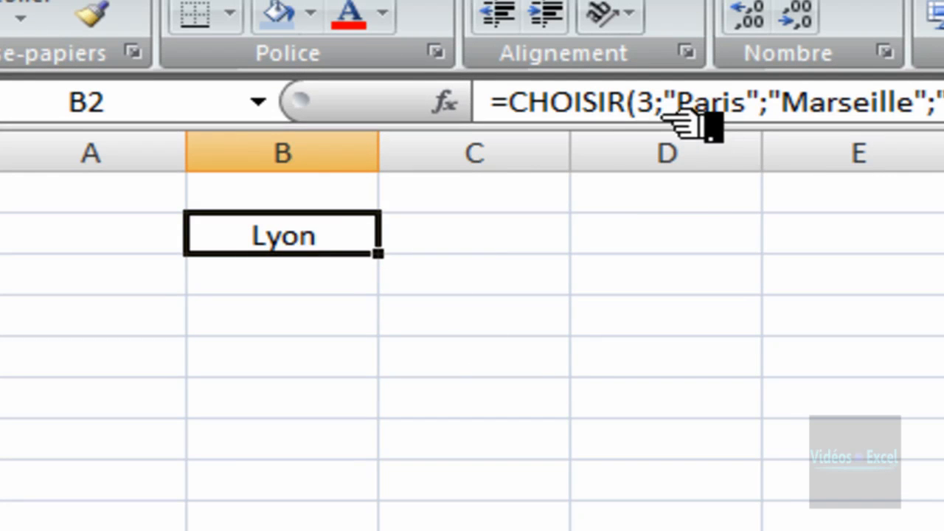
Step: Set the index number of the CHOISIR formula in B2 to 1
double_click(330, 236)
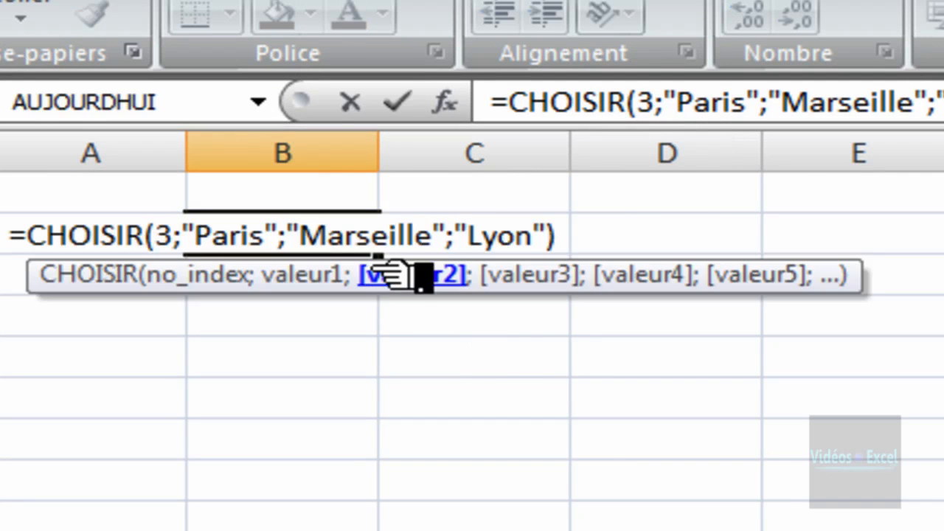
left_click(169, 234)
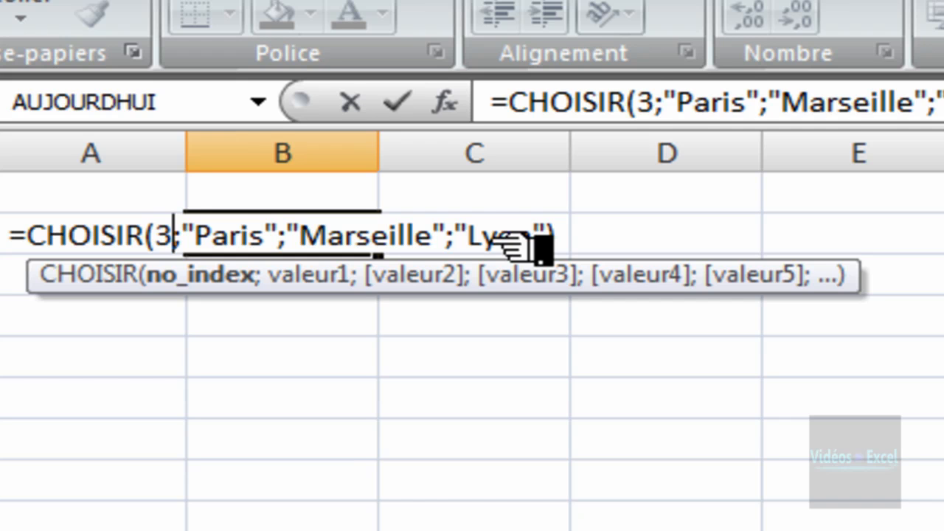
key("BackSpace")
type("1")
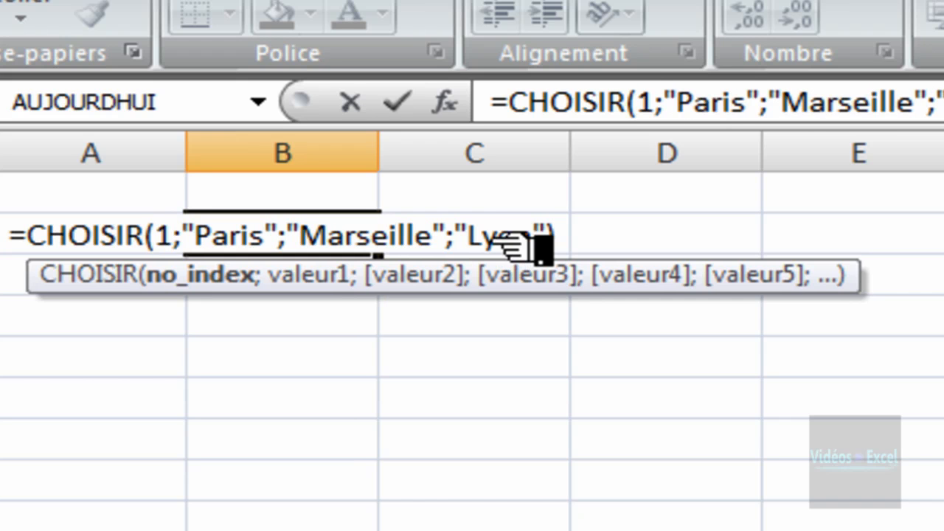
key("Return")
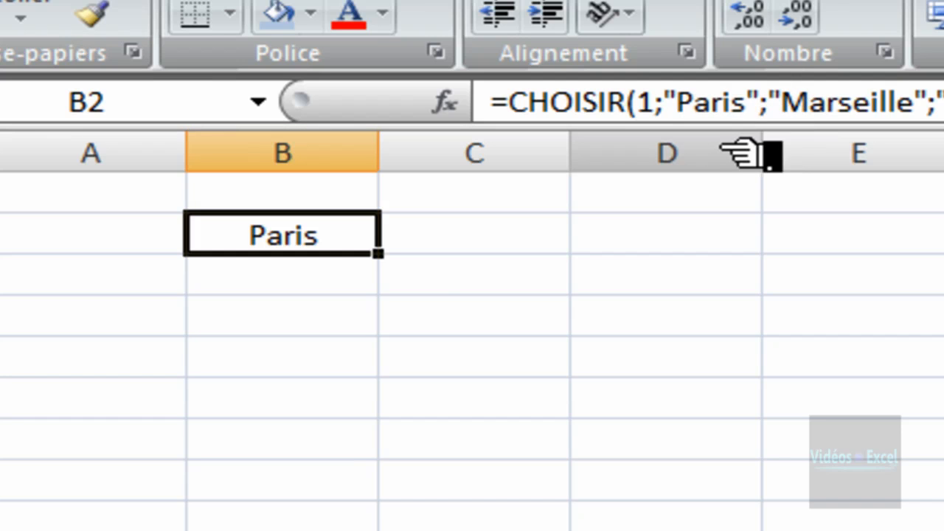
Step: Start a second CHOISIR formula in cell B5
left_click(324, 368)
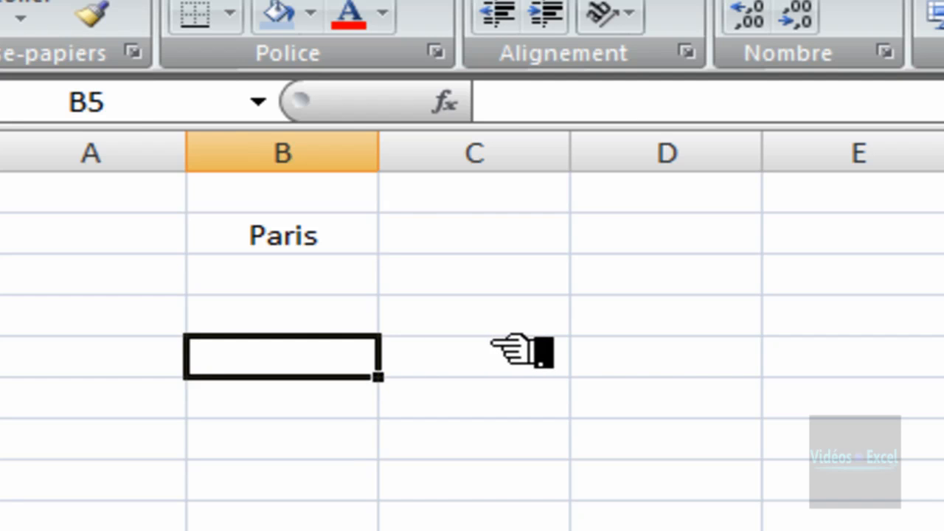
type("=")
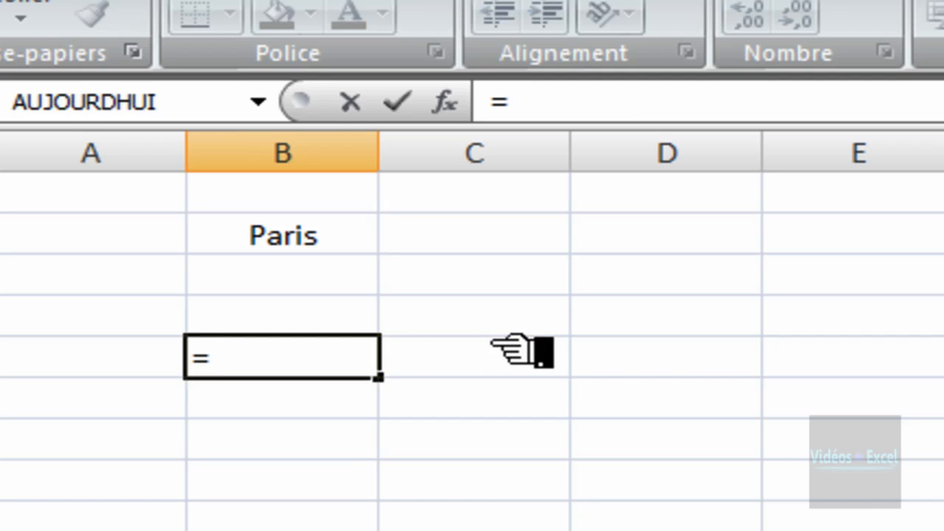
type("ch")
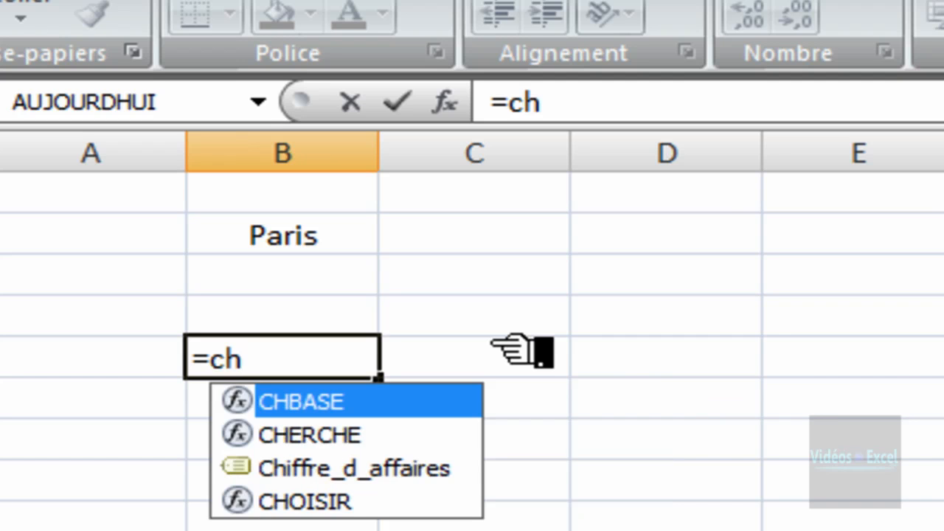
key("Down")
key("Down")
key("Down")
key("Tab")
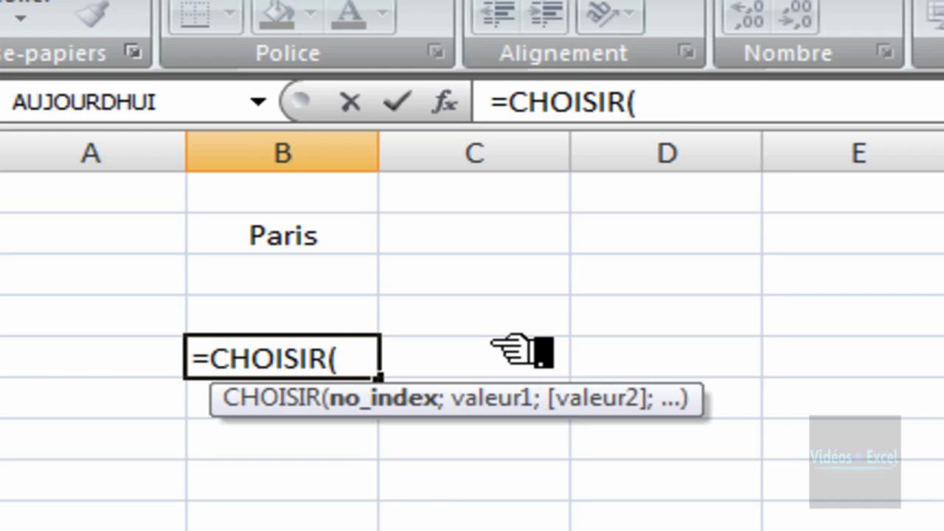
Step: Nest ALEA.ENTRE.BORNES(1;3) as the index number of B5's CHOISIR formula
type("ale")
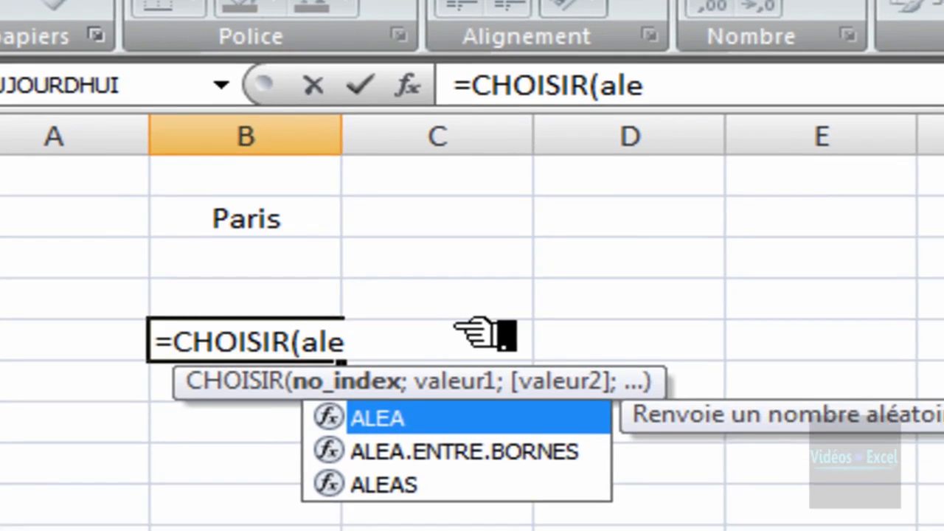
key("Down")
key("Down")
key("Up")
key("Tab")
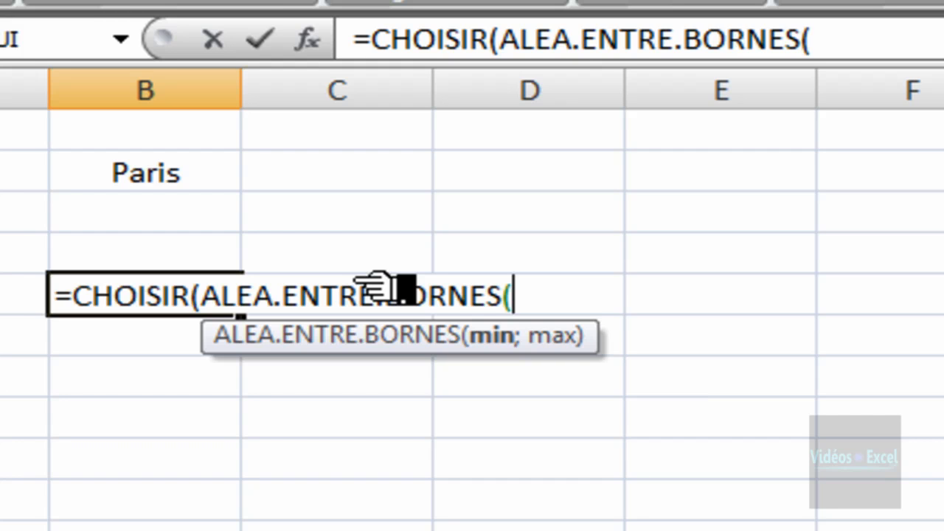
type("1")
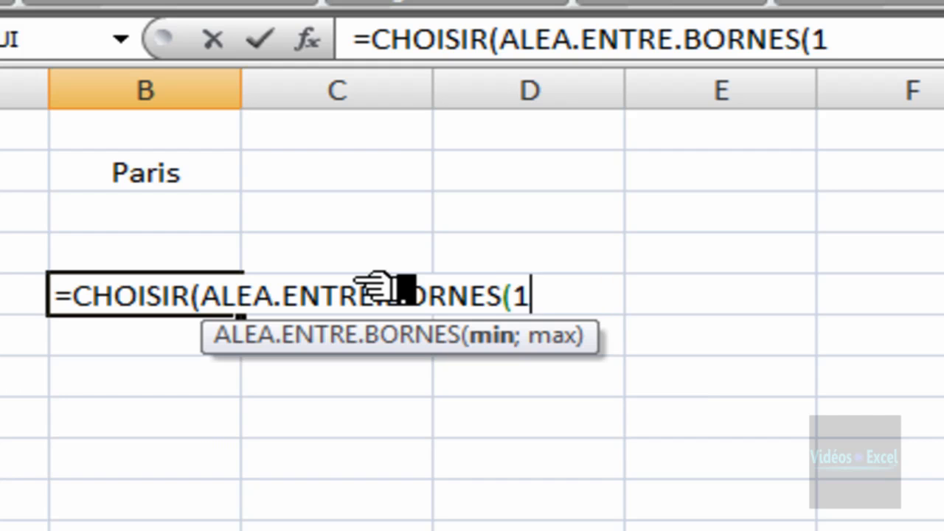
type(";3")
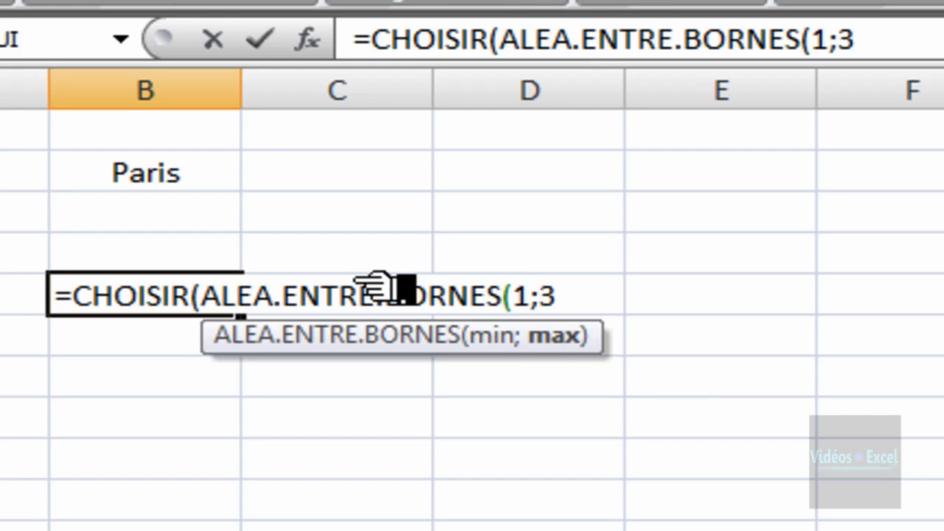
type(")")
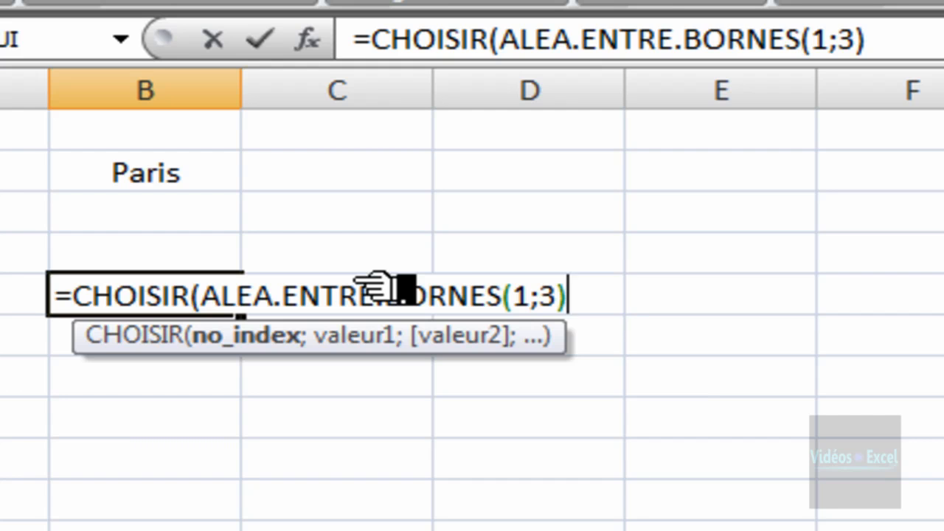
Step: Add "Paris" as the first value and Marseille as the second value in B5's formula
type(";")
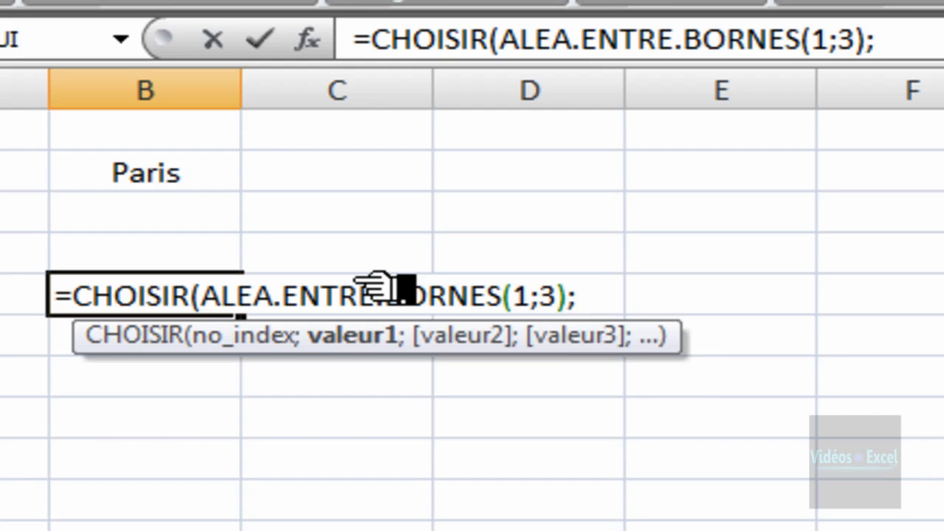
type("\"Paris\"")
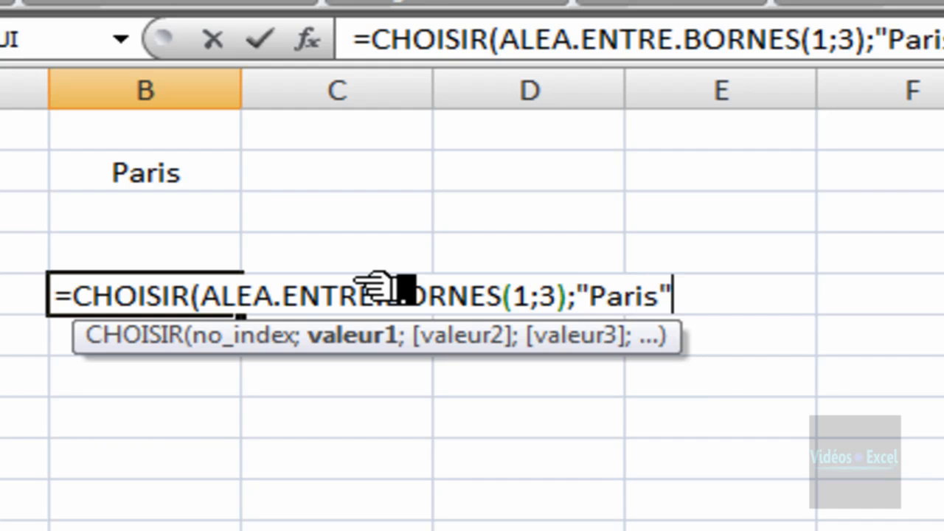
type(";Marse")
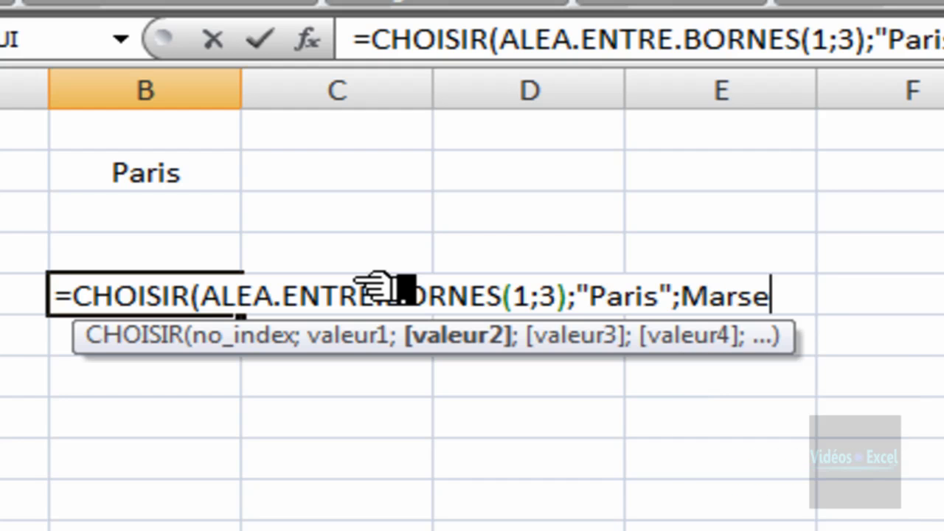
type("ille\"")
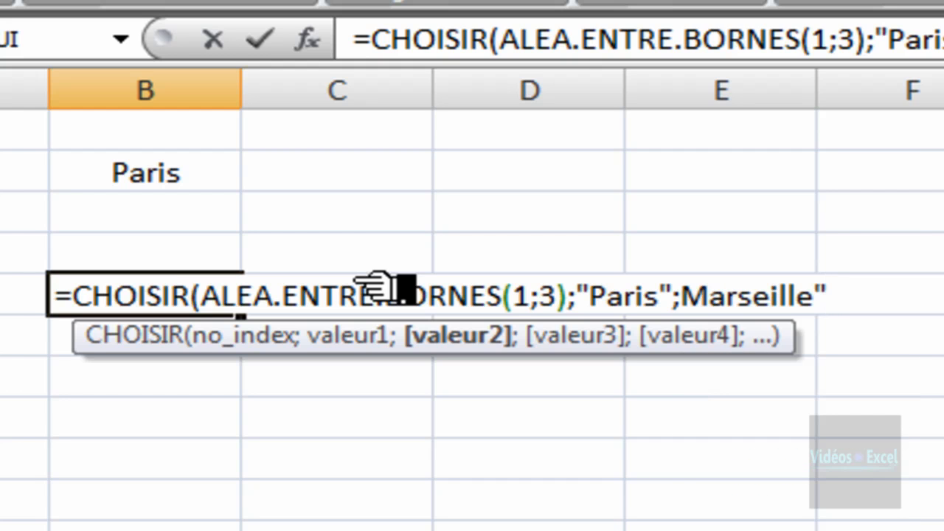
Step: Insert the missing opening quotation mark before Marseille in B5's formula
key("Left")
key("Left")
key("Left")
key("Left")
key("Left")
key("Left")
key("Left")
key("Left")
key("Left")
key("Left")
type("\"")
key("Right")
key("Right")
key("Right")
key("Right")
key("Right")
key("Right")
key("Right")
key("Right")
key("Right")
key("Right")
Step: Add "Nice" as the third value and complete the CHOISIR formula in B5
type(";")
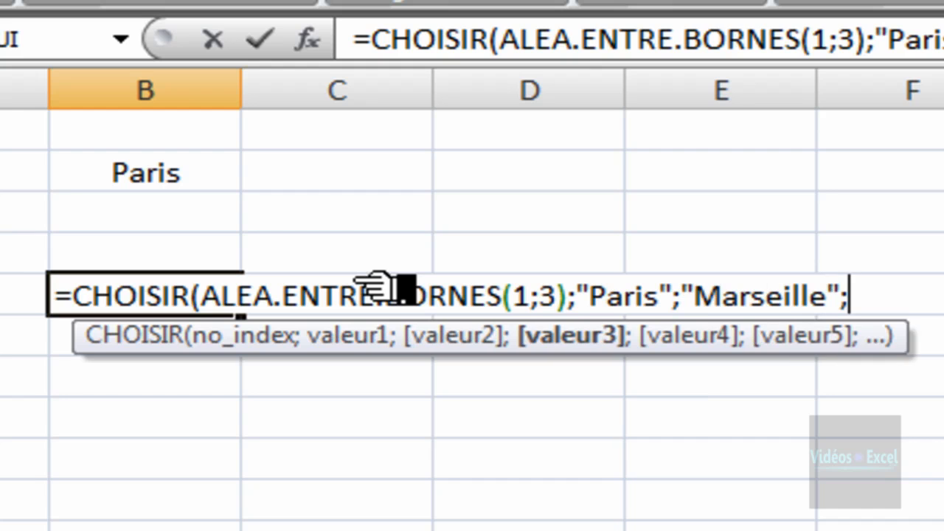
type("\"Nice\")")
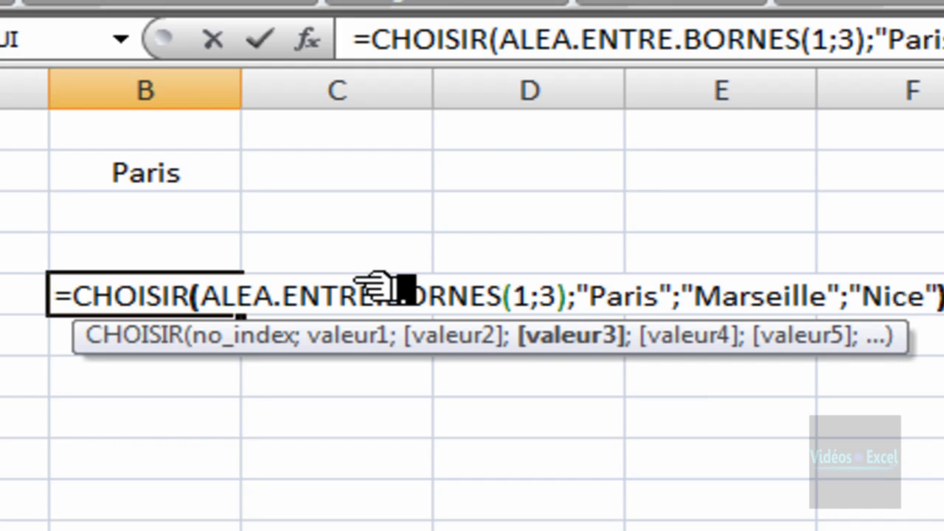
key("Return")
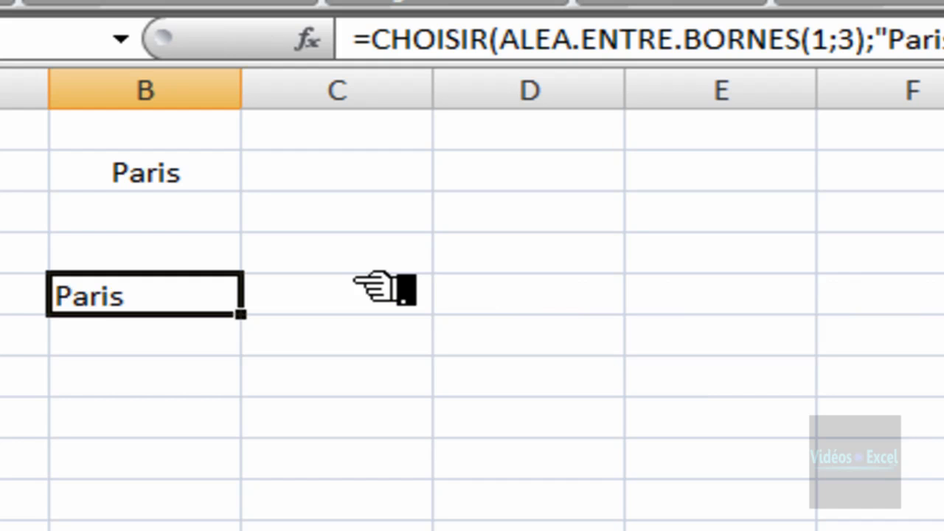
Step: Re-enter B5's unchanged formula repeatedly to test the random choice of city
key("F2")
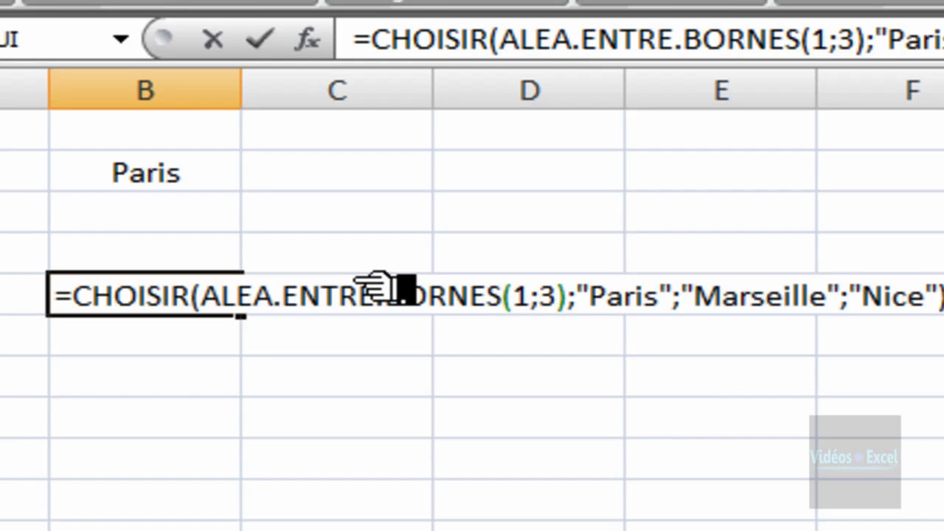
key("Return")
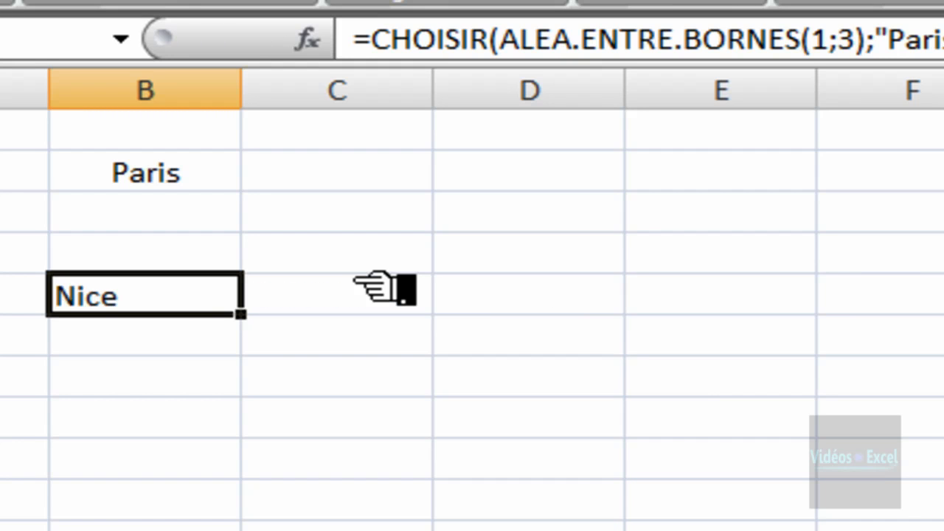
key("F2")
key("Return")
key("F2")
key("Return")
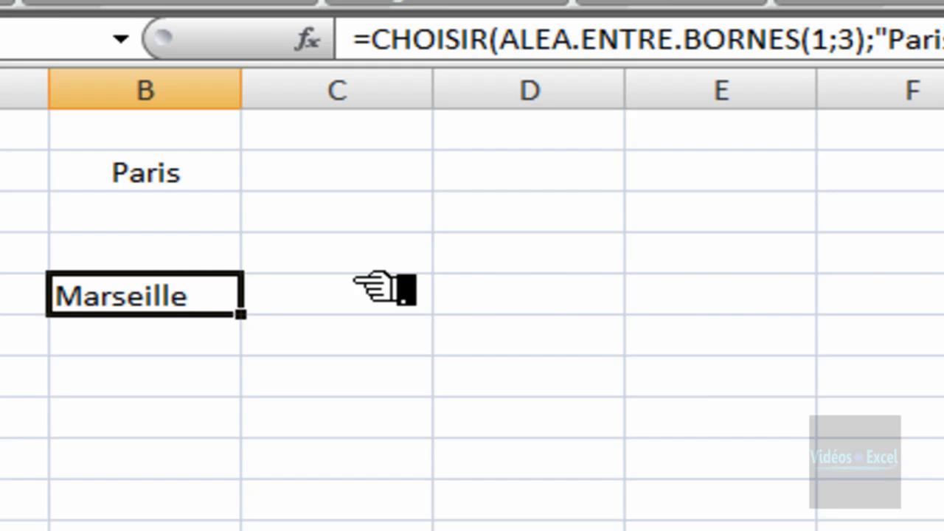
key("F2")
key("Return")
key("F2")
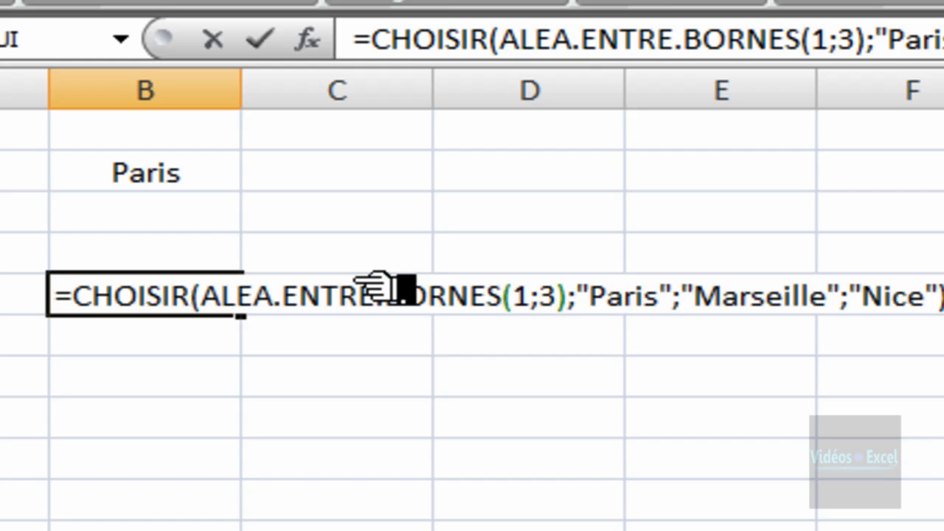
key("Return")
key("F2")
key("Return")
key("F2")
key("Return")
key("F2")
key("Return")
key("F2")
key("Return")
key("F2")
key("Return")
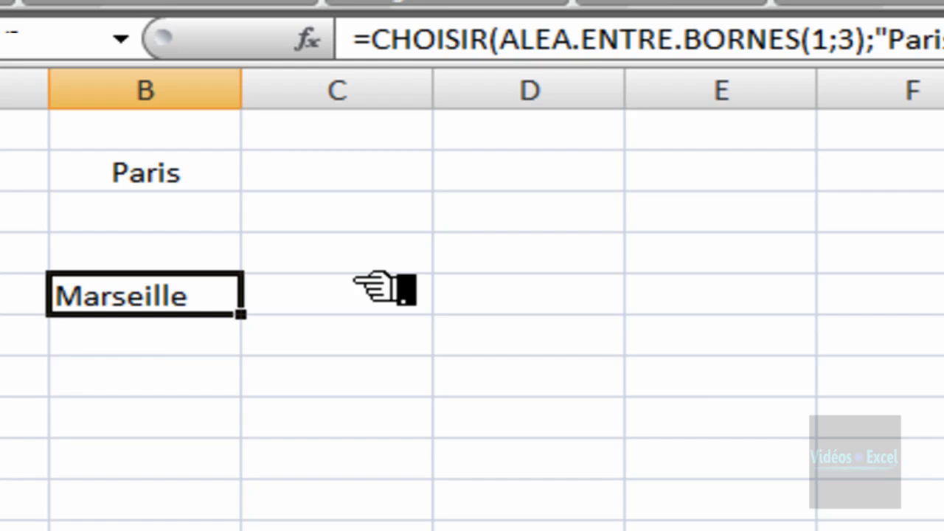
left_click(567, 376)
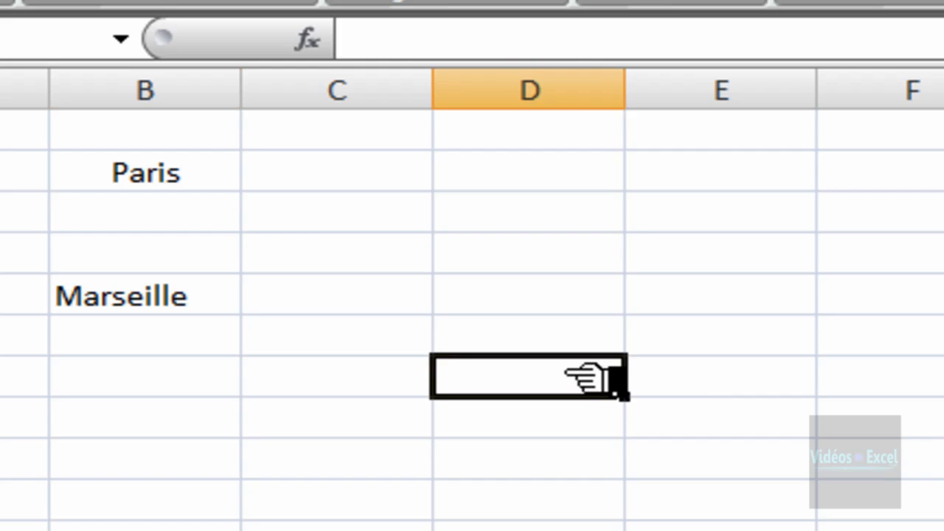
left_click(193, 298)
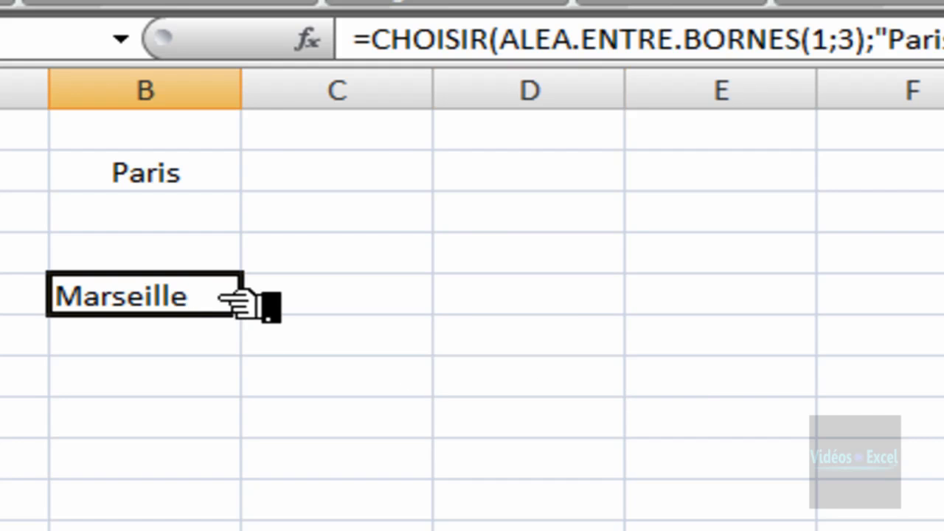